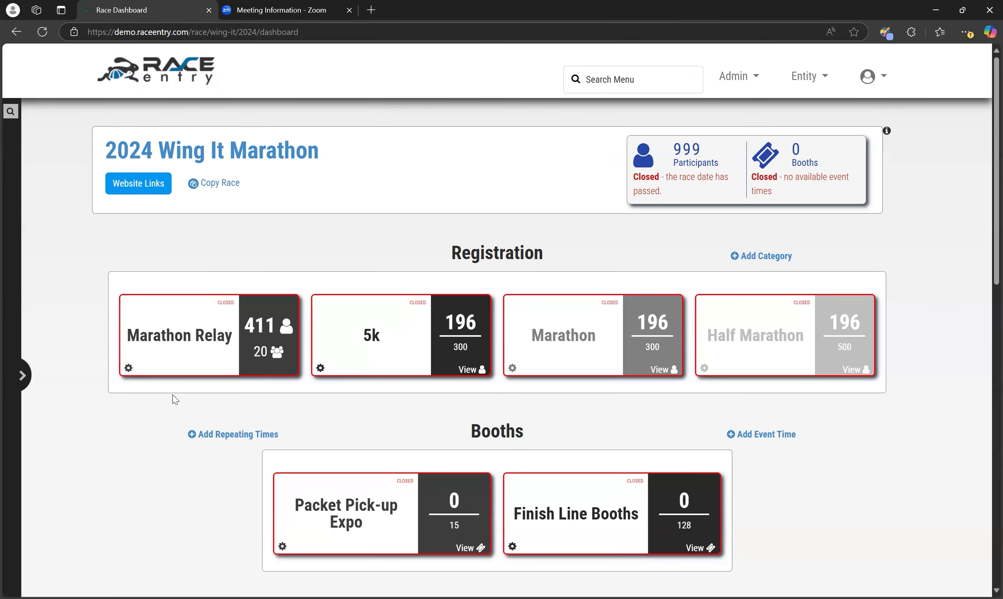
- Open the Edit Registration options panel from the 2024 Wing It Marathon sidebar menu
left_click(25, 376)
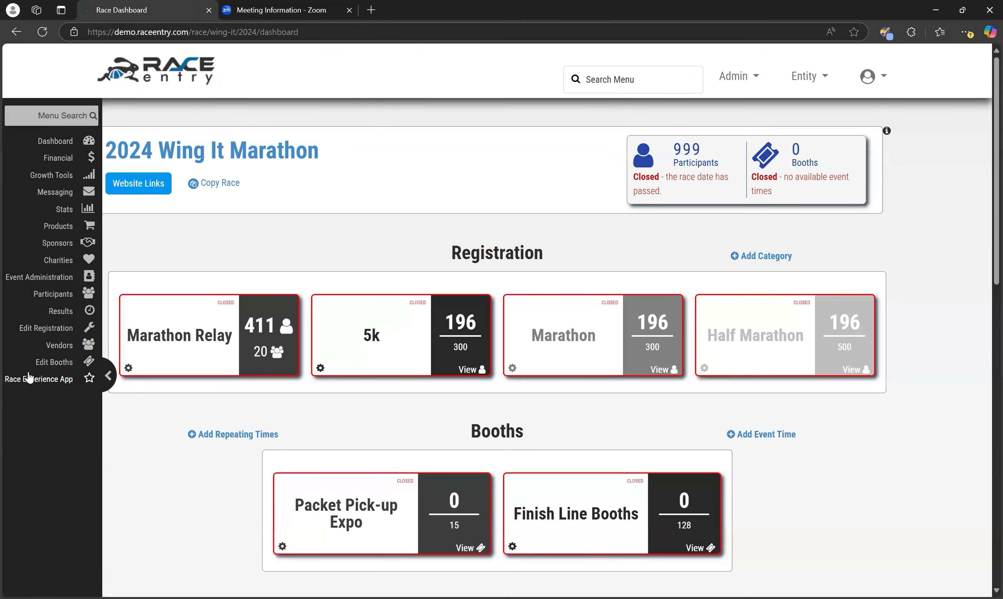
left_click(35, 331)
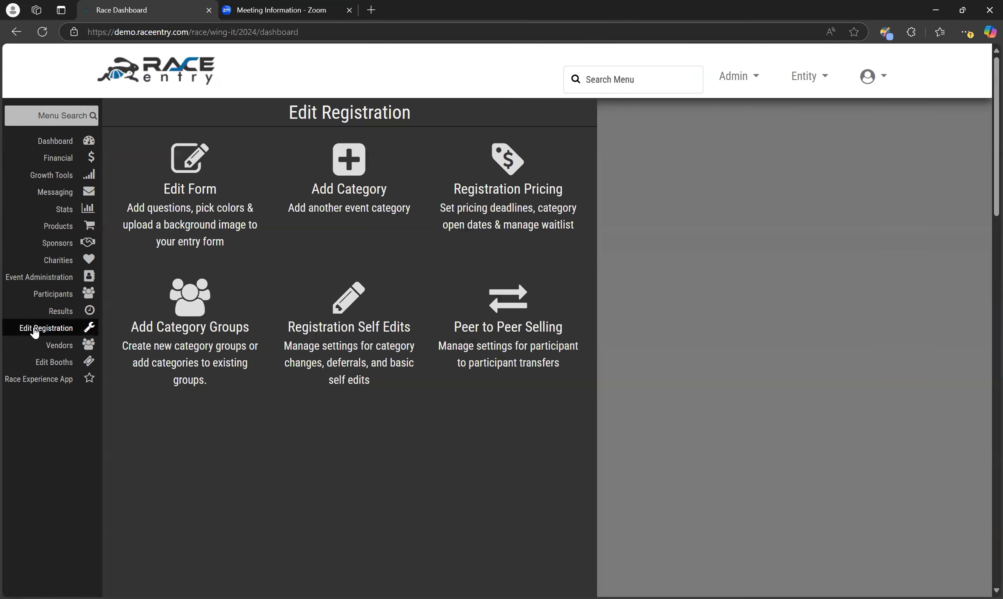
- Open Registration Self Edits and switch the Category Changes toggle on
left_click(390, 333)
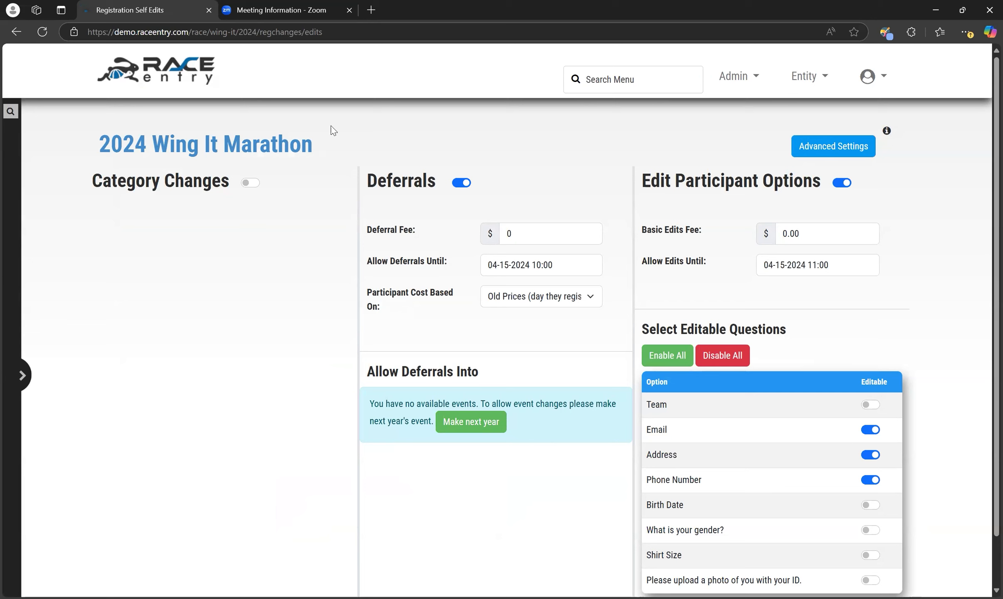
left_click(254, 183)
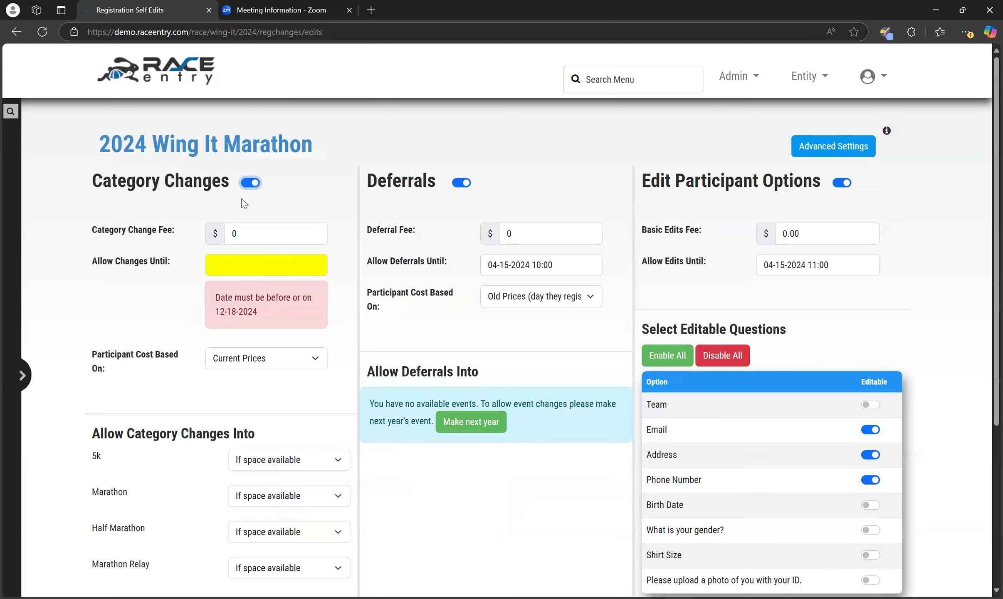
scroll(125, 410, "down", 1)
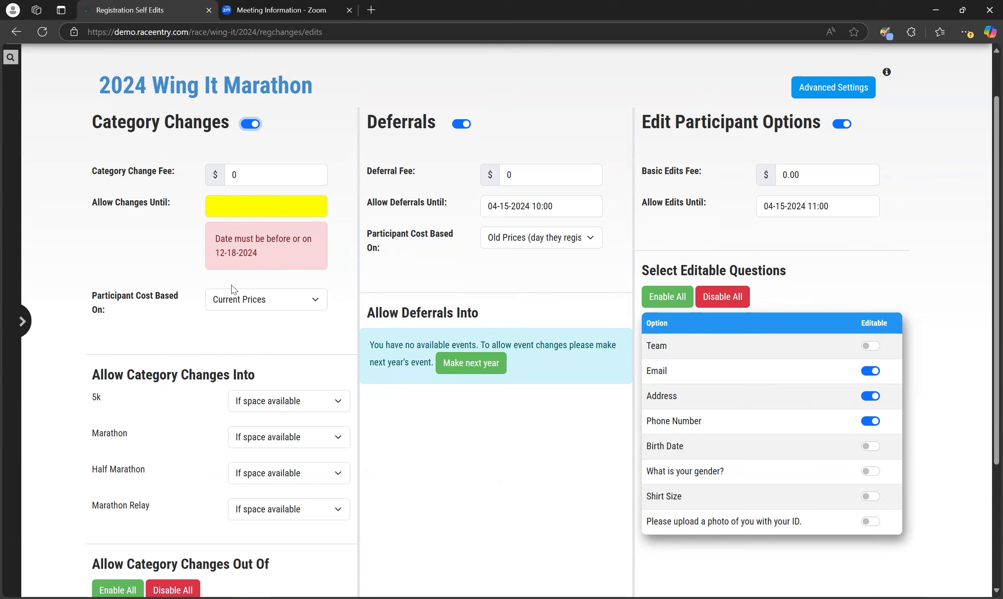
left_click(319, 301)
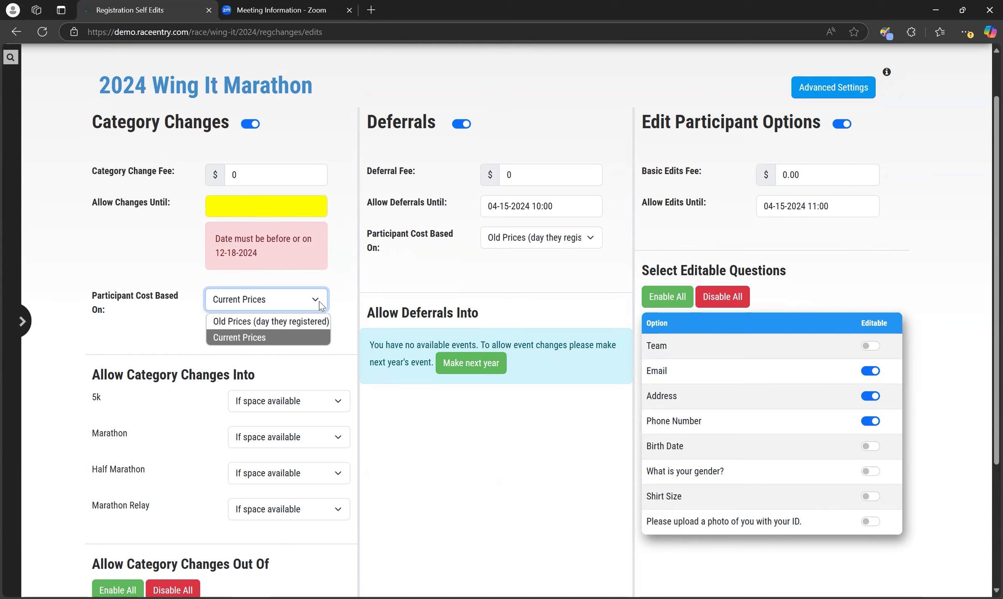
left_click(240, 339)
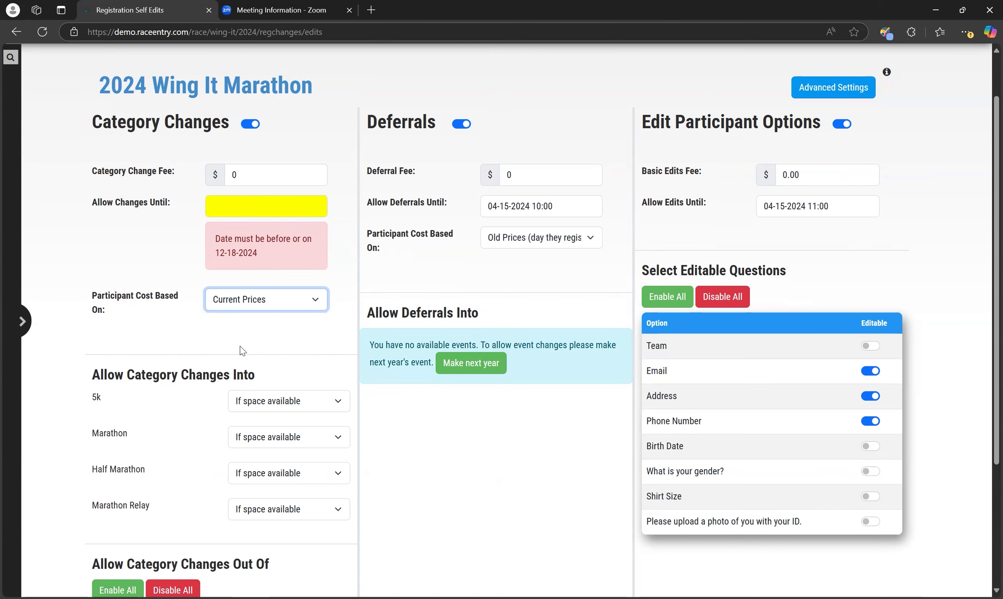
scroll(239, 345, "down", 2)
scroll(180, 308, "down", 2)
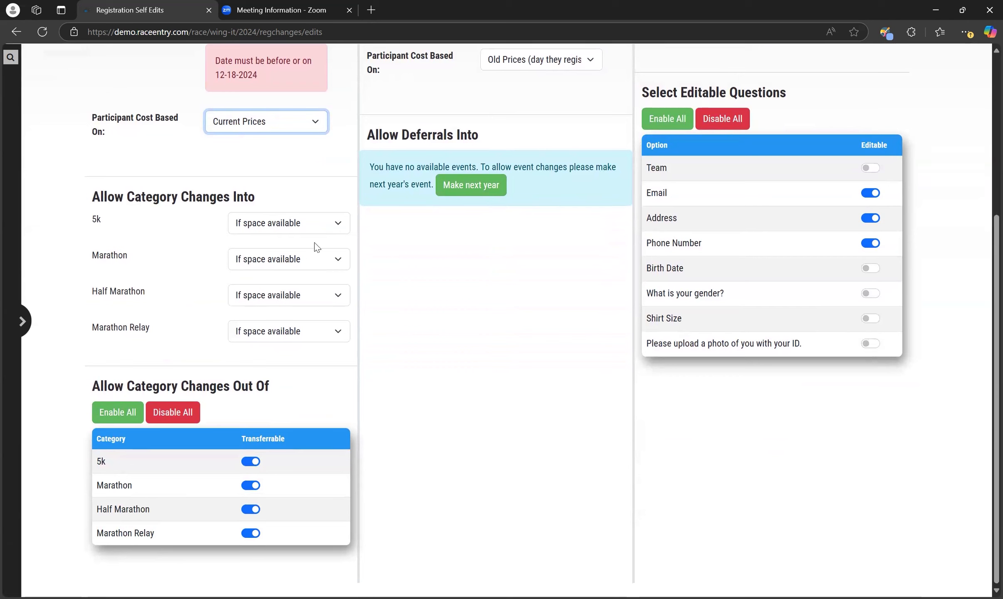
left_click(338, 225)
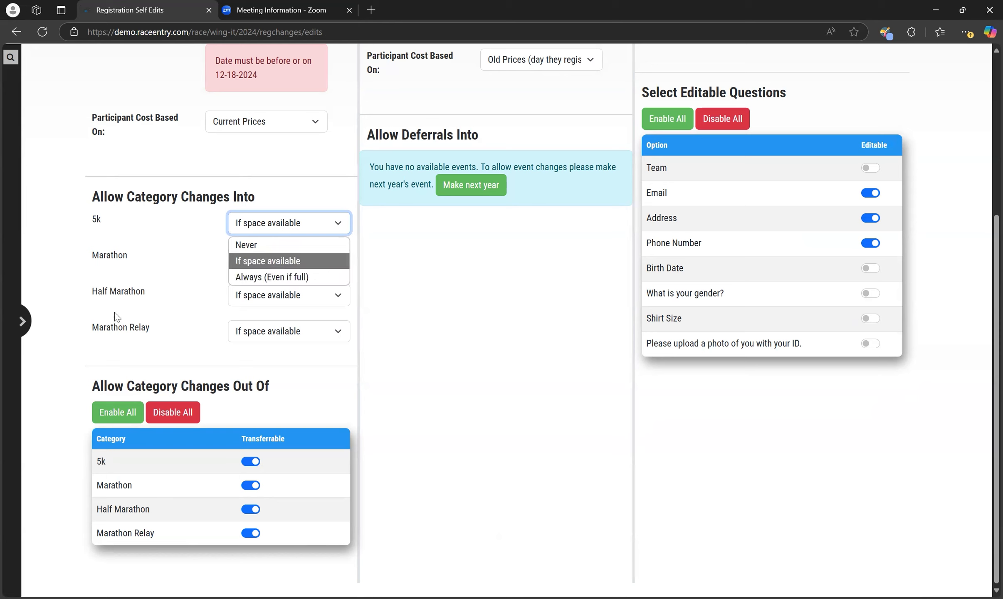
left_click(164, 326)
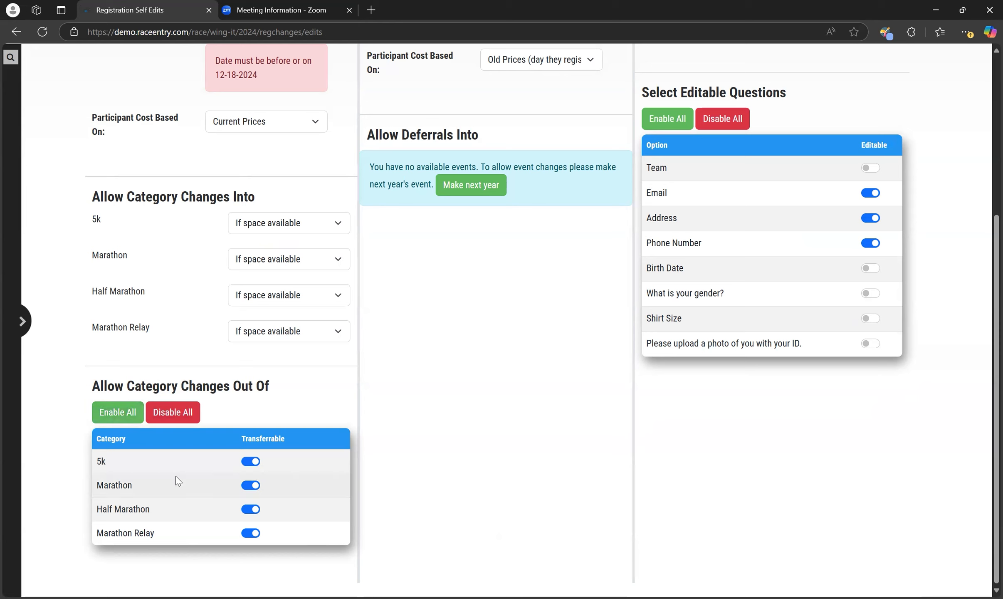
left_click(250, 485)
left_click(253, 486)
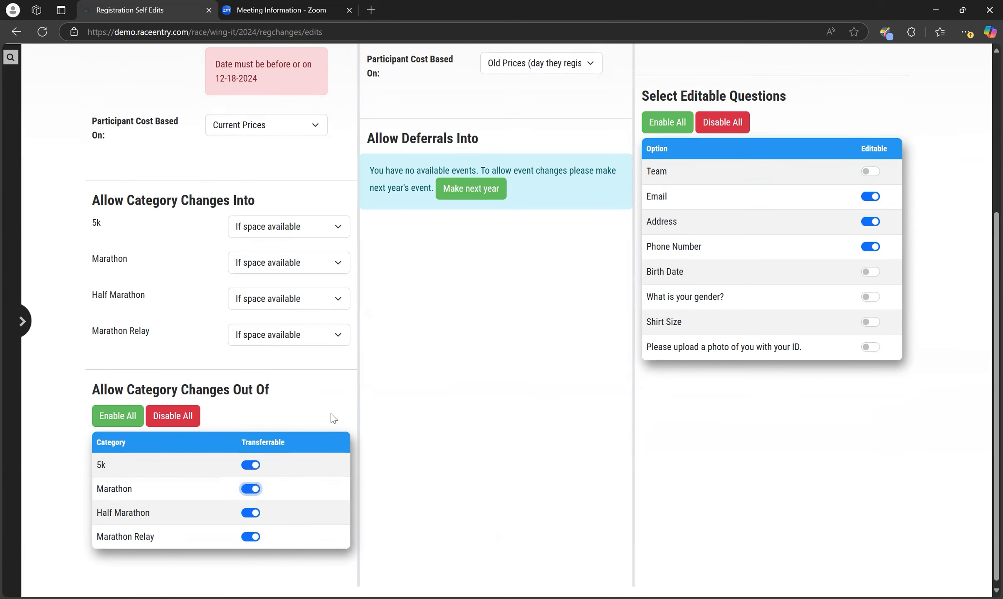
scroll(332, 417, "up", 3)
scroll(333, 417, "up", 1)
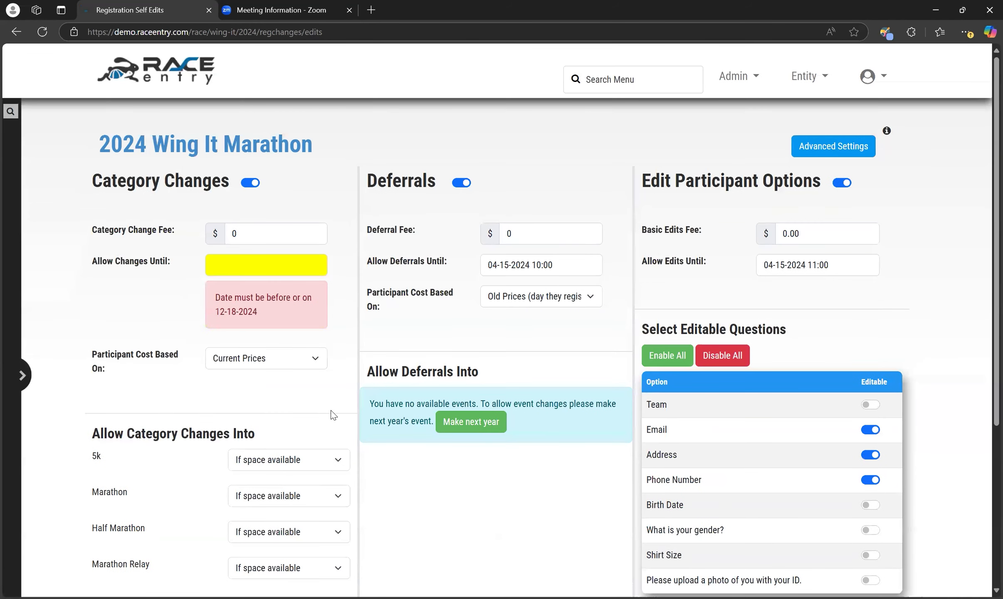
- Switch Category Changes off, leaving Deferrals enabled after toggling it off and back on
left_click(249, 183)
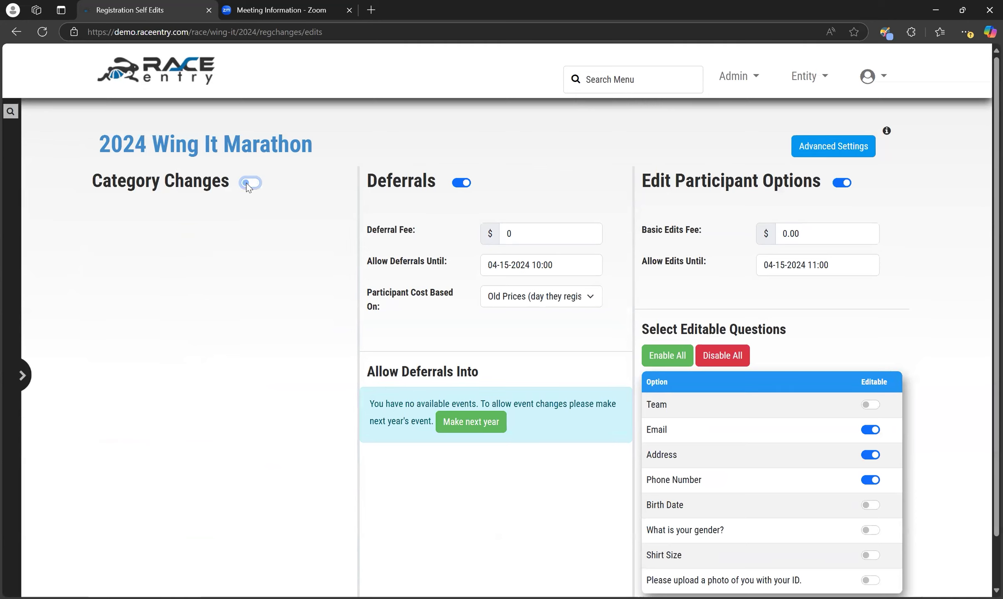
left_click(460, 183)
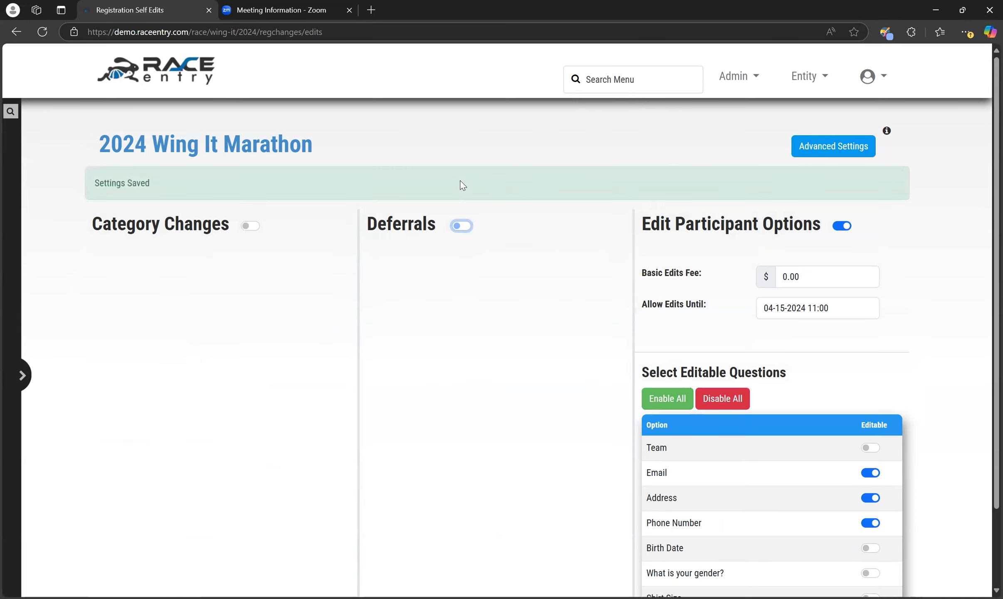
left_click(465, 228)
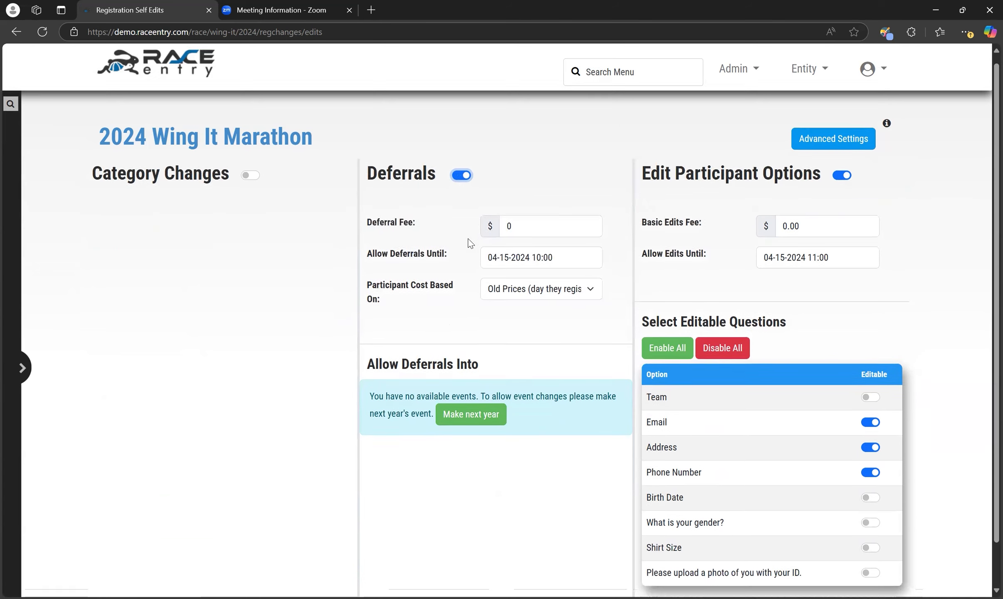
scroll(467, 239, "down", 1)
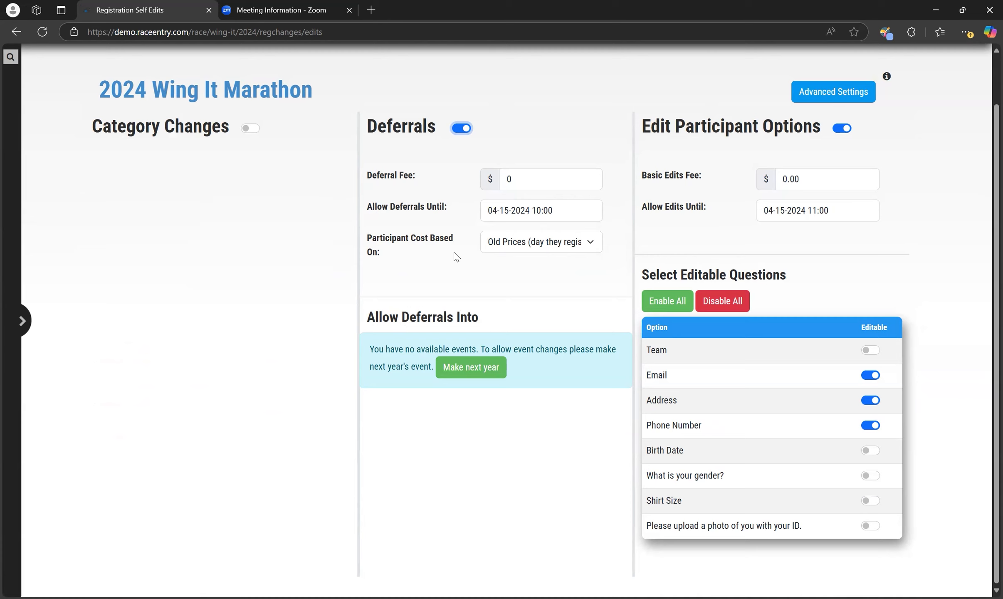
- Set the deferral participant cost to registration-day prices, then switch Deferrals off
left_click(595, 246)
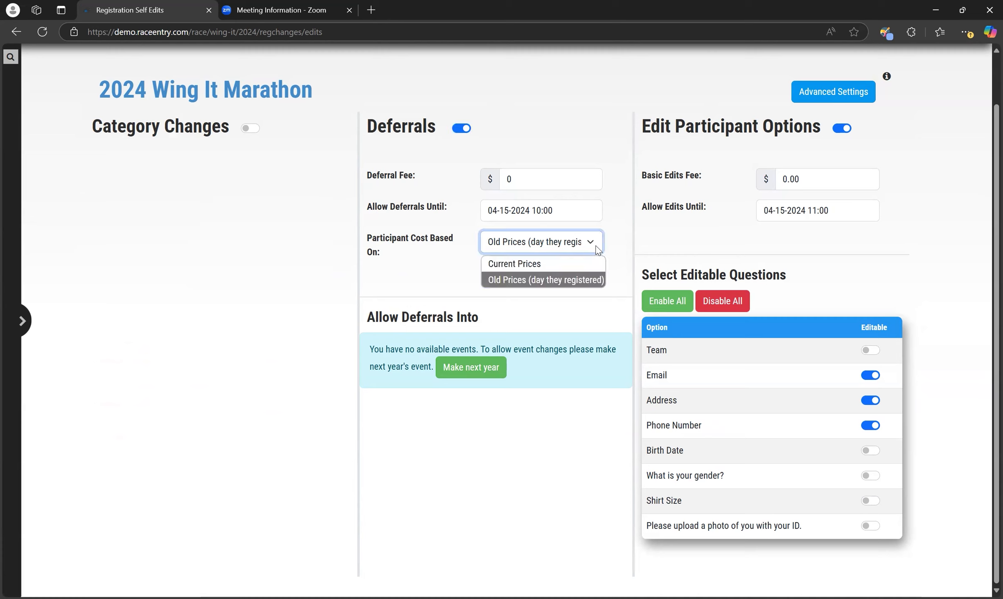
left_click(585, 280)
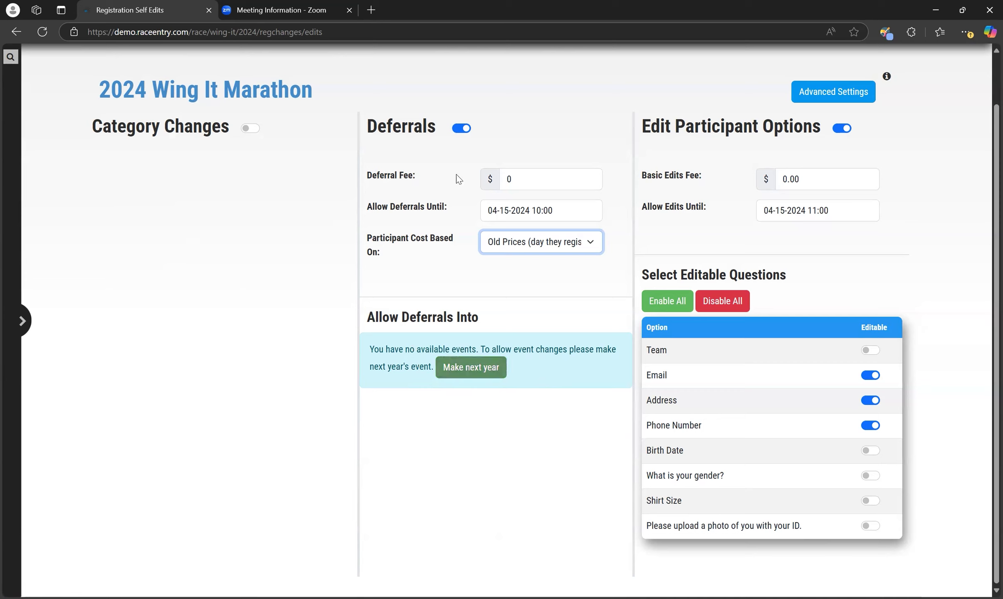
left_click(457, 129)
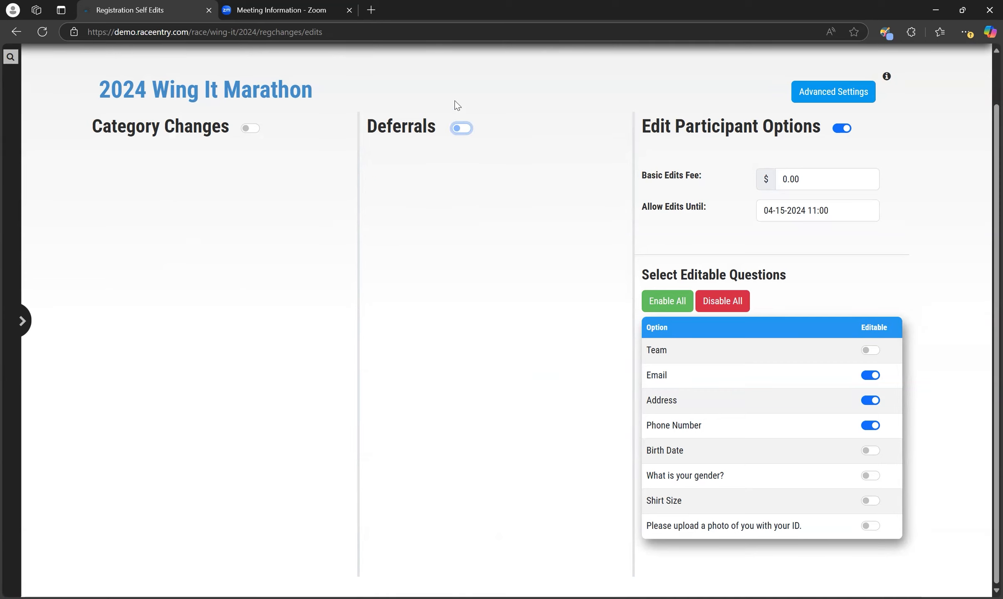
left_click(828, 93)
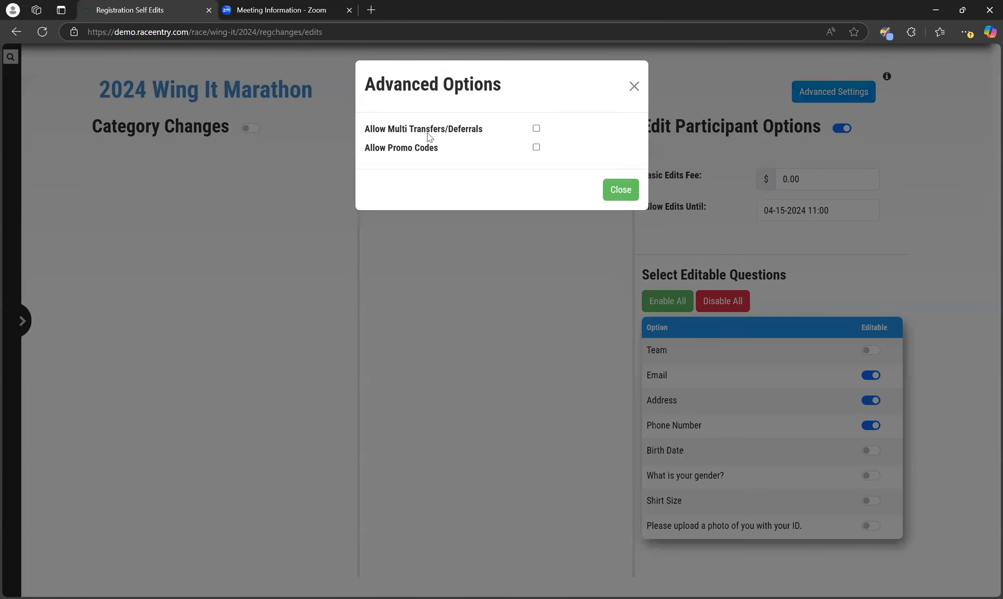
left_click(536, 128)
left_click(535, 130)
left_click(612, 191)
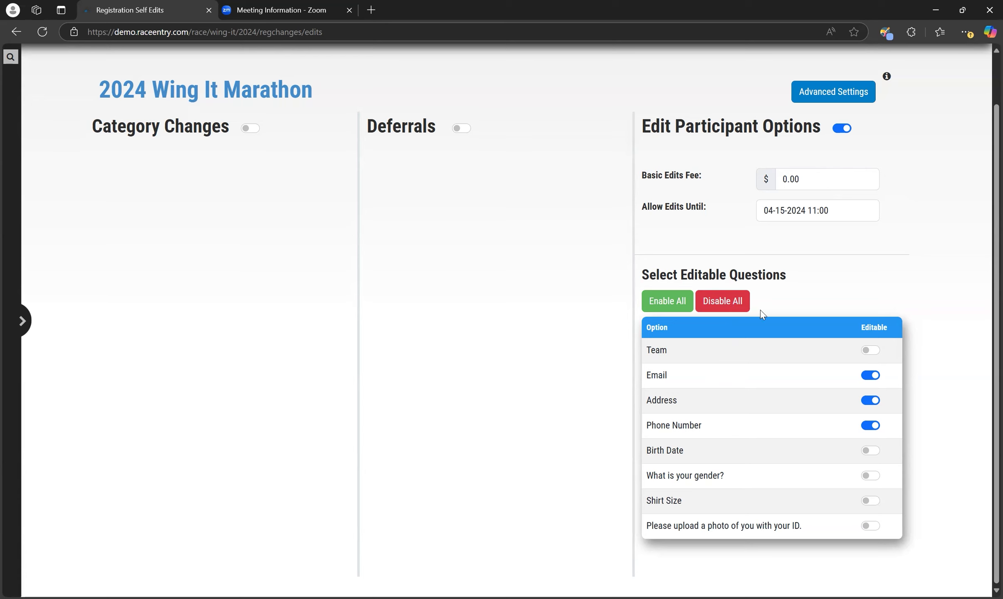
- Disable all editable questions, then enable only Team and Shirt Size
left_click(871, 349)
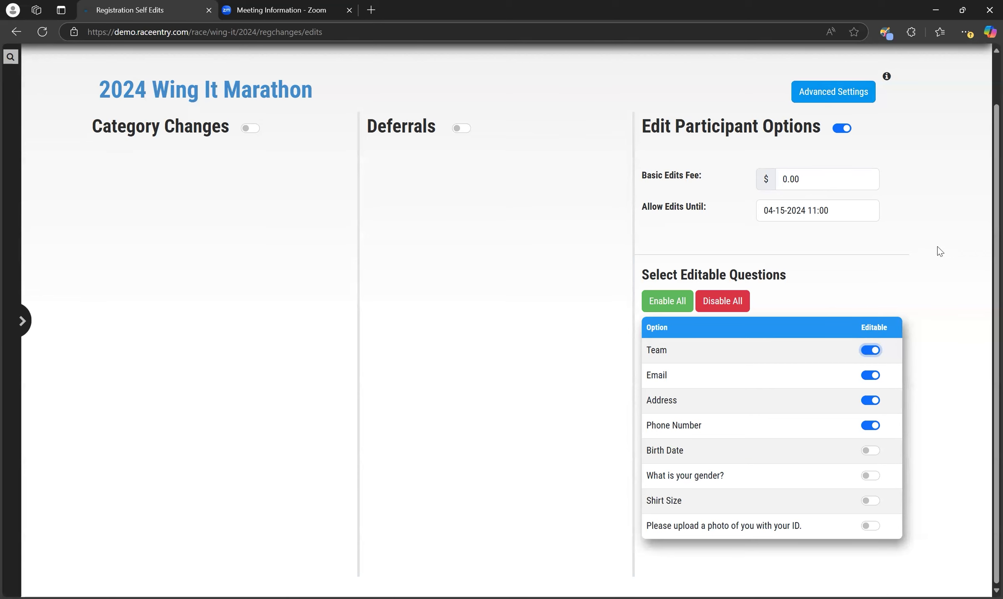
left_click(667, 301)
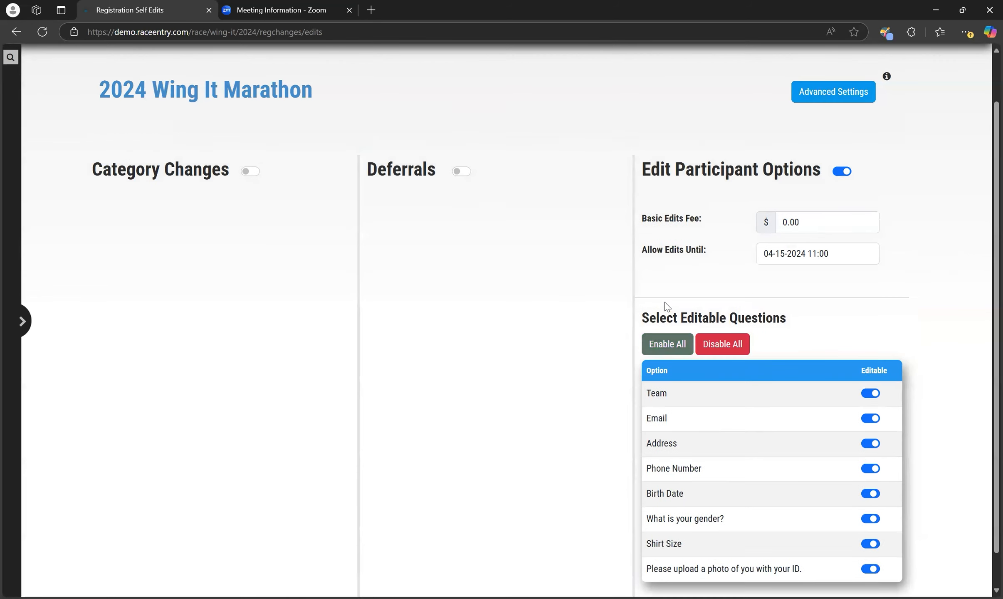
left_click(722, 344)
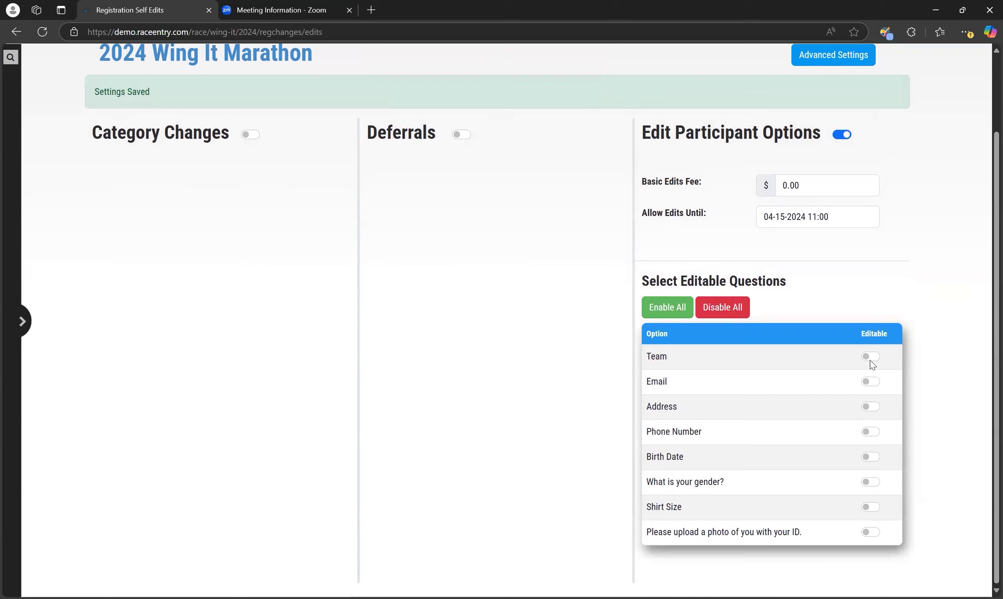
left_click(871, 359)
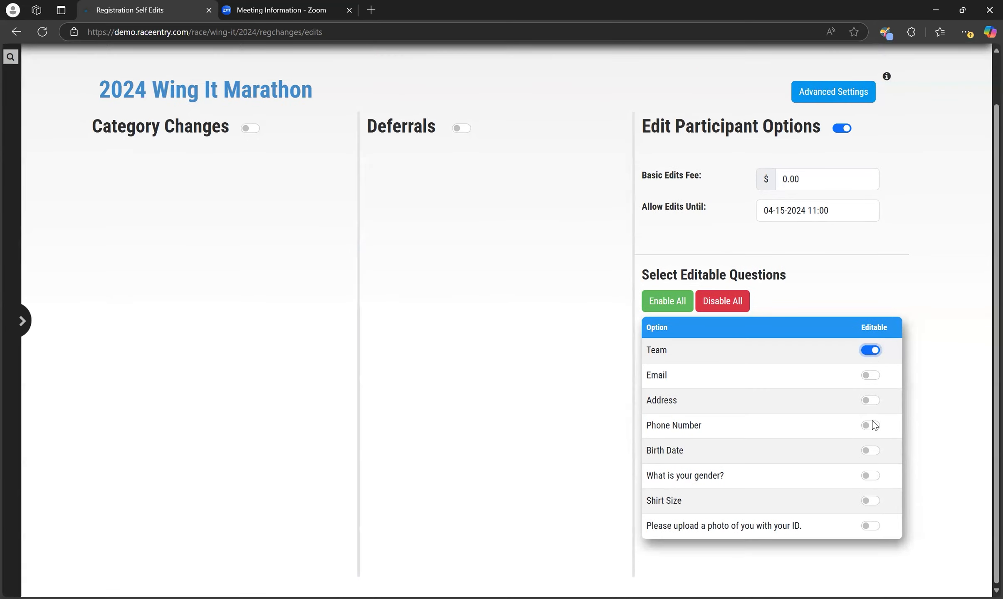
left_click(877, 500)
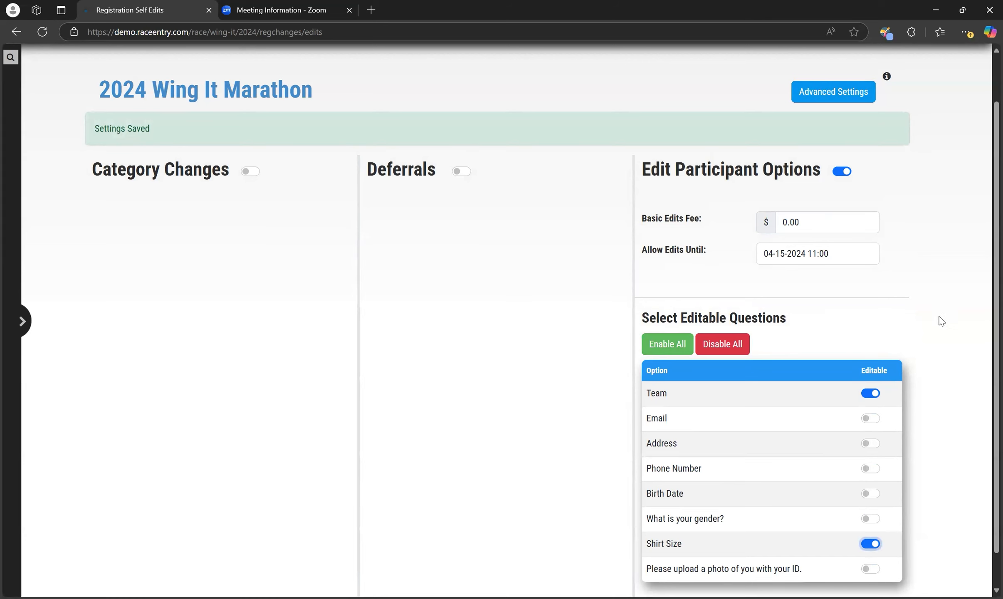
scroll(942, 321, "down", 1)
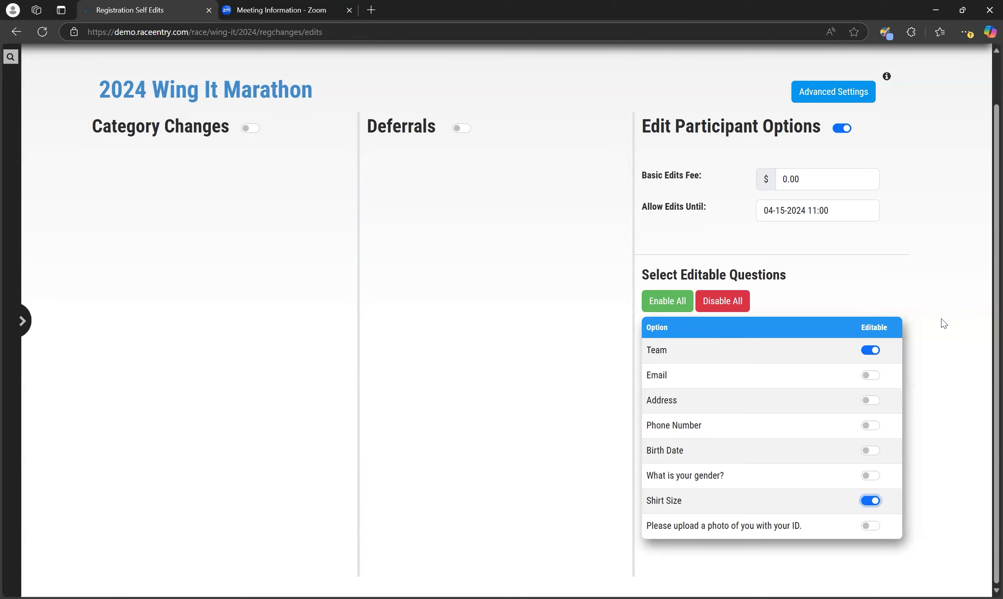
scroll(944, 323, "up", 2)
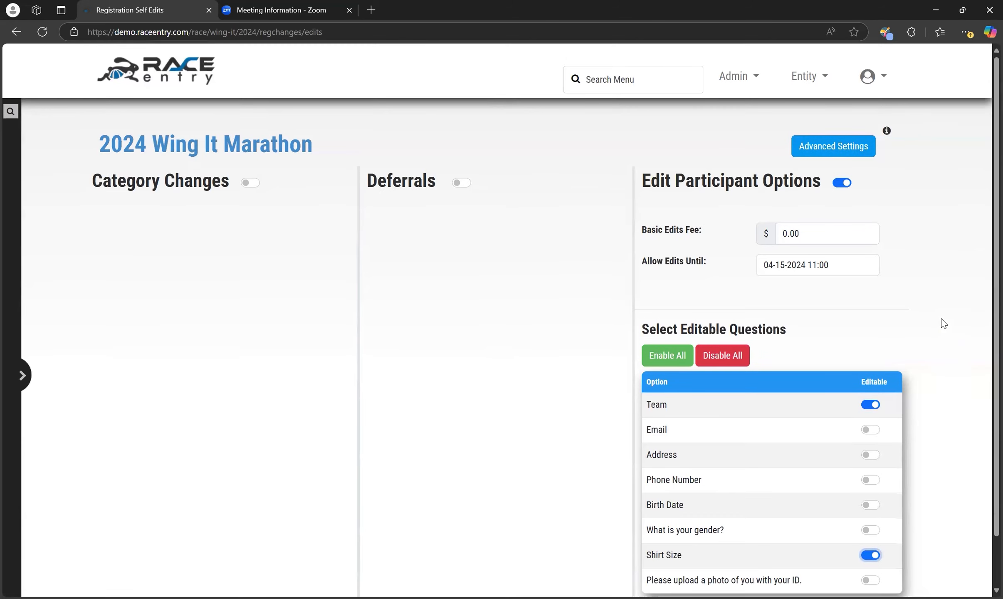